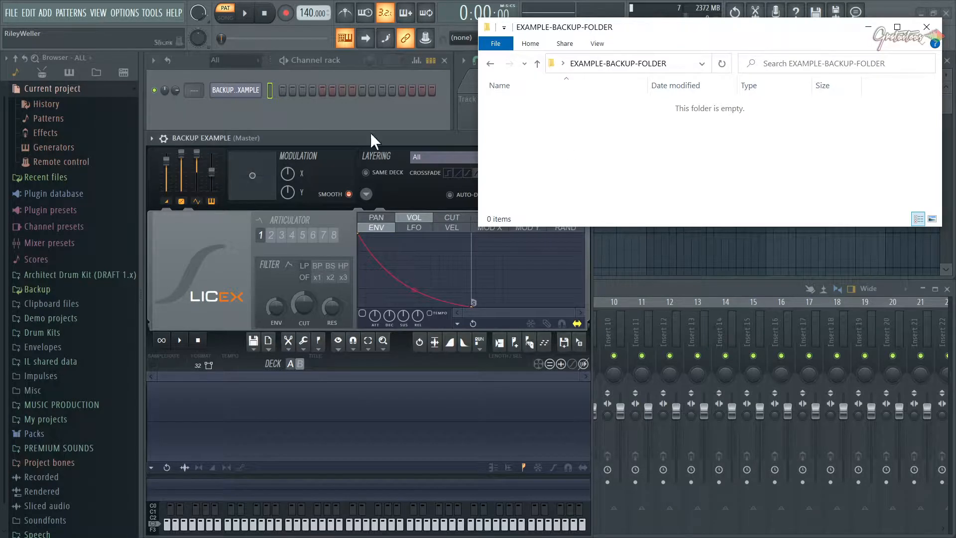
left_click(11, 13)
mouse_move(46, 114)
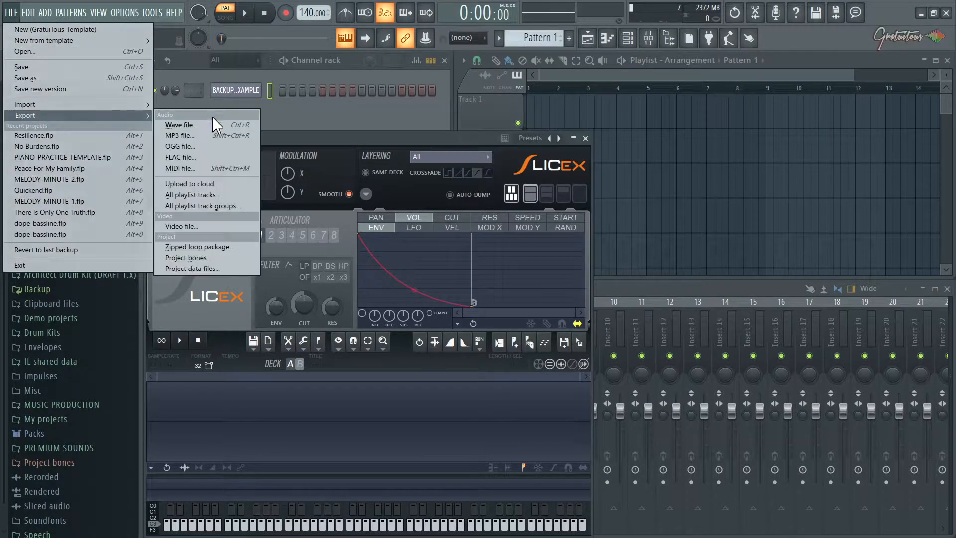
left_click(211, 268)
left_click(450, 143)
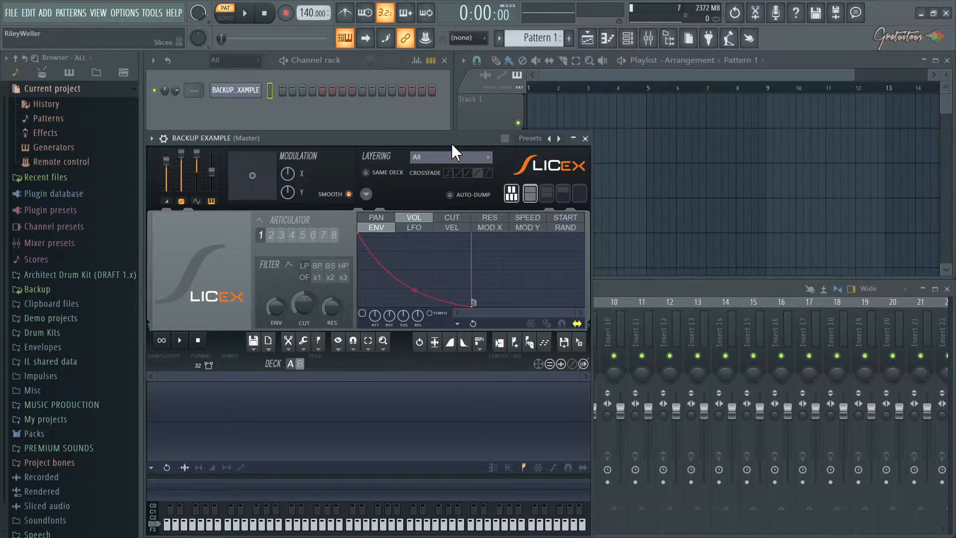
left_click(473, 199)
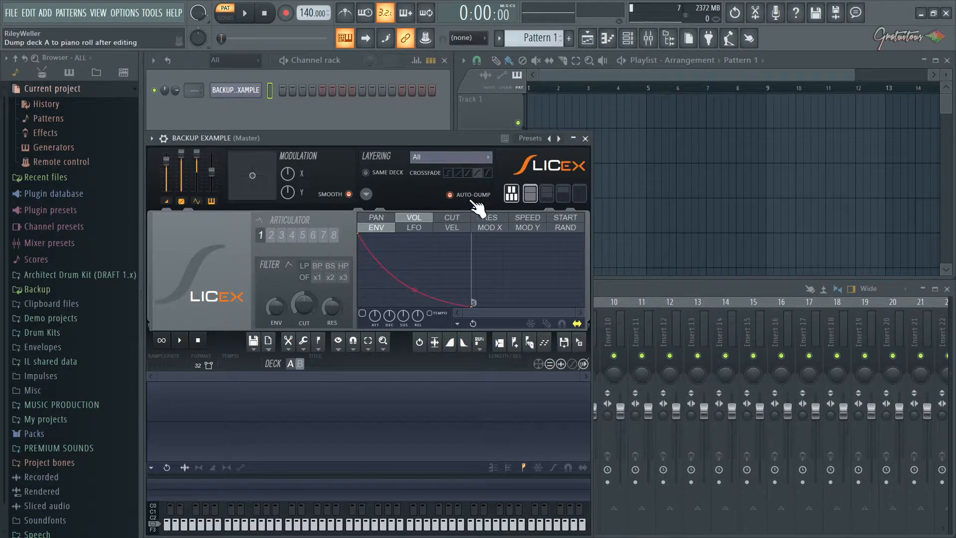
left_click(473, 199)
Open Edison on the Master mixer track and load the PIANO-PRACTICE-TEMPLATE - Loop_3 audio into the Slicex channel
left_click(605, 291)
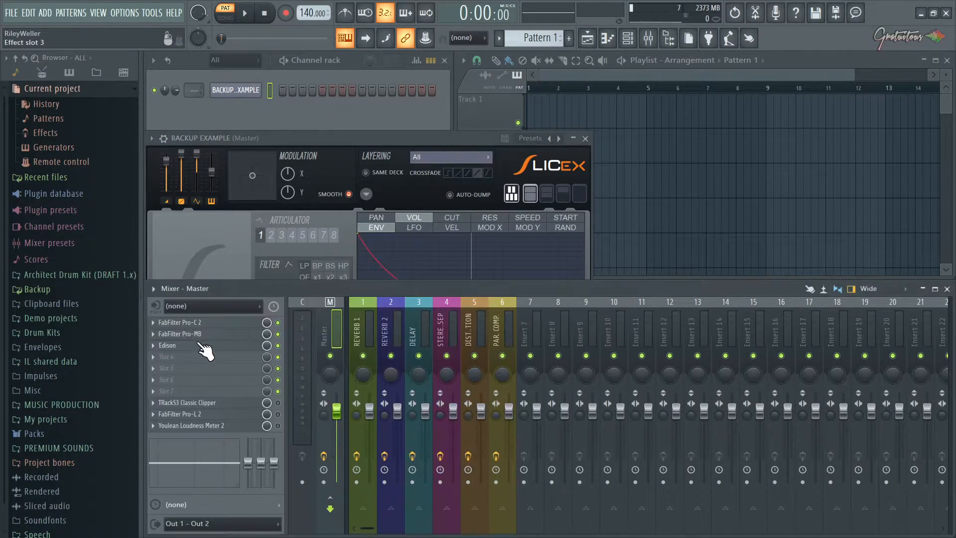
left_click(202, 345)
left_click_drag(653, 205, 235, 246)
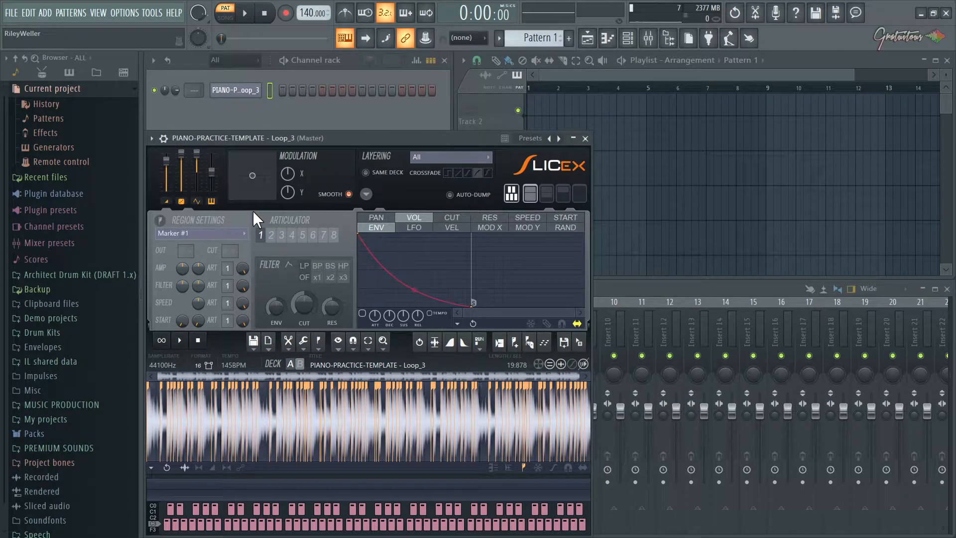
Play the loaded piano loop briefly in Slicex, stop it, and inspect its sliced waveform up close
left_click(180, 340)
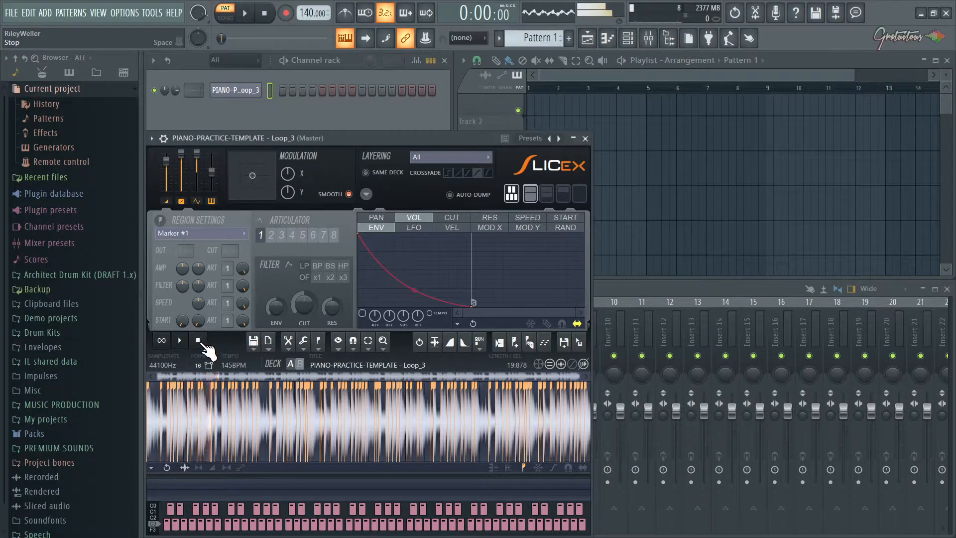
left_click(203, 342)
scroll(246, 418, "up", 5)
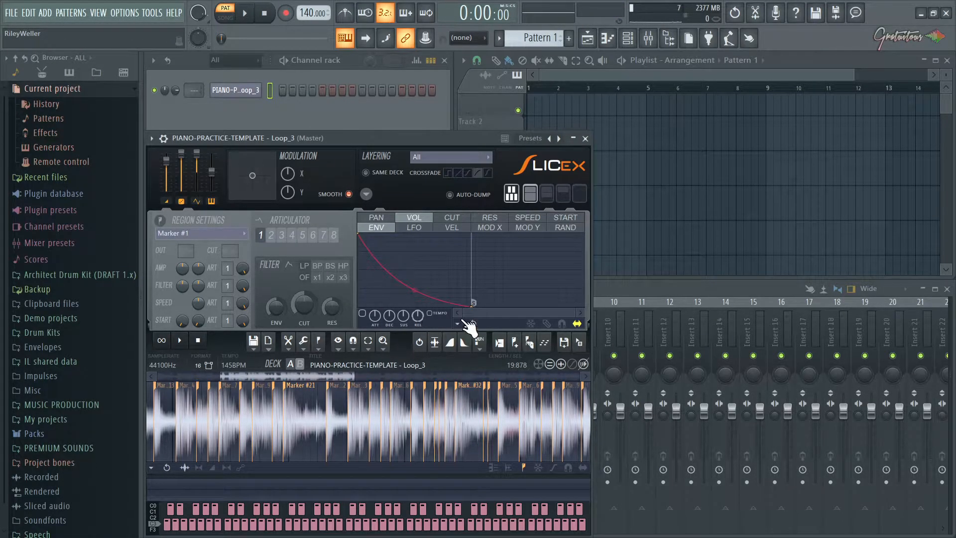
Export the full loop from Slicex into EXAMPLE-BACKUP-FOLDER and rename the file FULL LOOP 1.wav
key("alt+Tab")
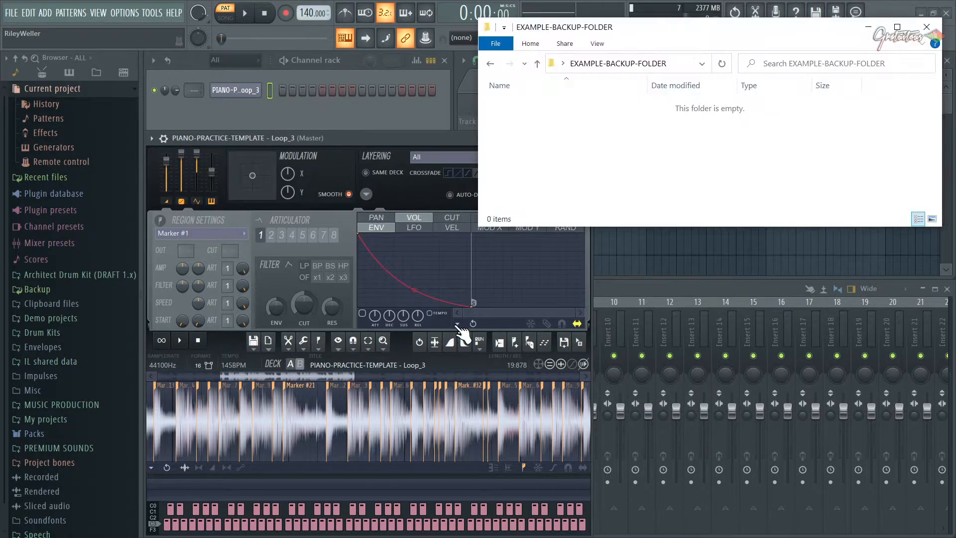
left_click_drag(580, 345, 725, 201)
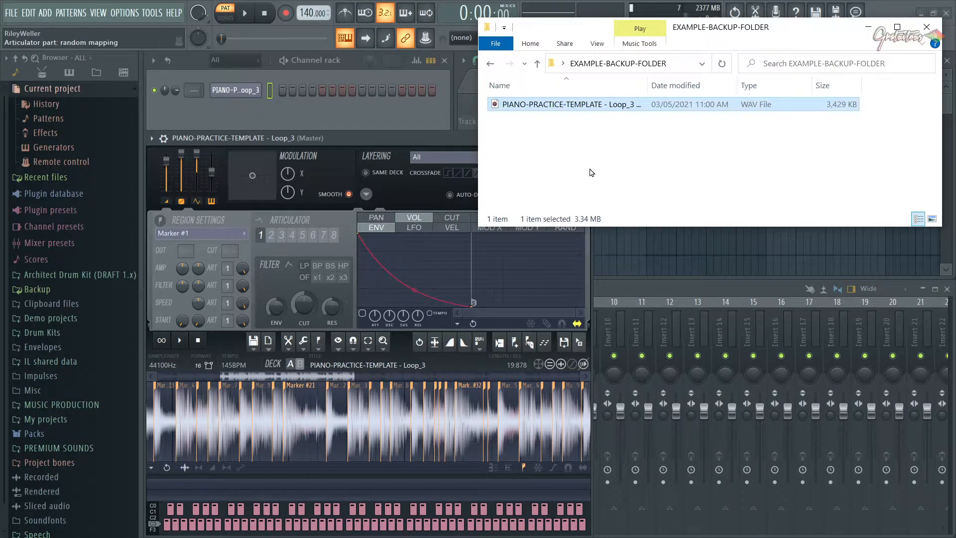
key("F2")
type("FULL LOOP 1")
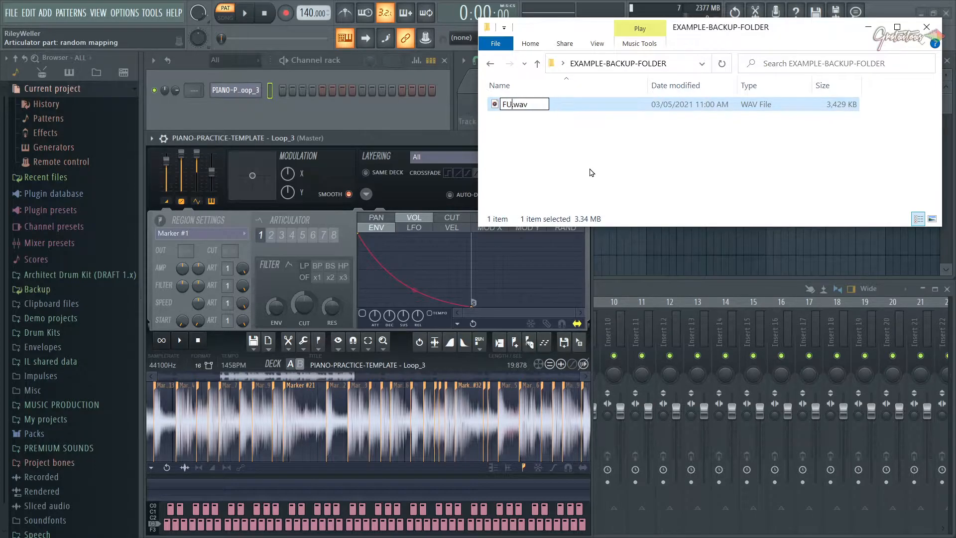
key("Return")
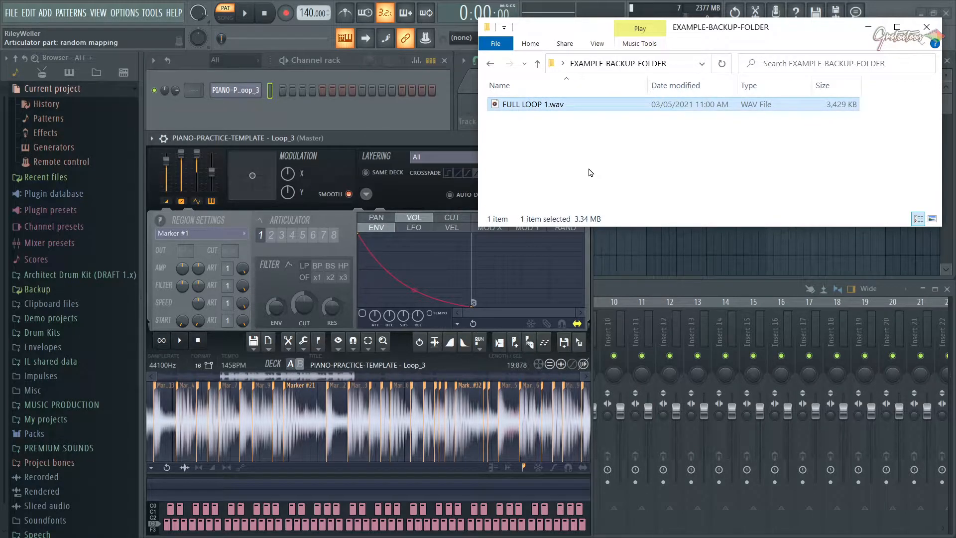
Select the Marker #21 slice in Slicex, export it into EXAMPLE-BACKUP-FOLDER and rename the file SLICE 1.wav
left_click(465, 153)
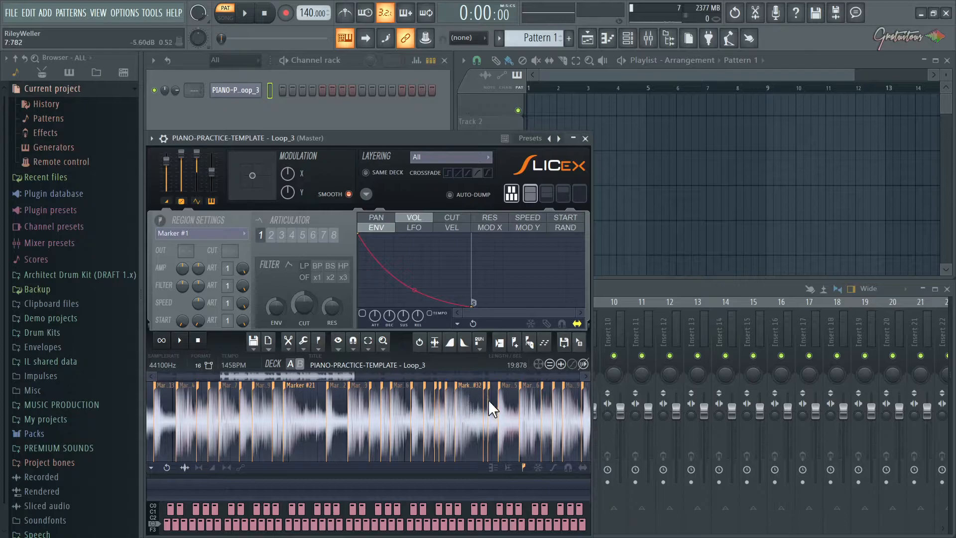
left_click(312, 399)
mouse_move(313, 399)
left_mouse_down()
mouse_move(363, 401)
mouse_move(561, 342)
mouse_move(580, 352)
mouse_move(513, 291)
mouse_move(379, 343)
mouse_move(338, 343)
mouse_move(425, 341)
mouse_move(475, 318)
mouse_move(476, 281)
mouse_move(413, 305)
mouse_move(322, 399)
mouse_move(332, 434)
mouse_move(306, 421)
mouse_move(377, 351)
mouse_move(577, 229)
mouse_move(638, 152)
left_mouse_up()
key("alt+Tab")
key("F2")
type("SLIC")
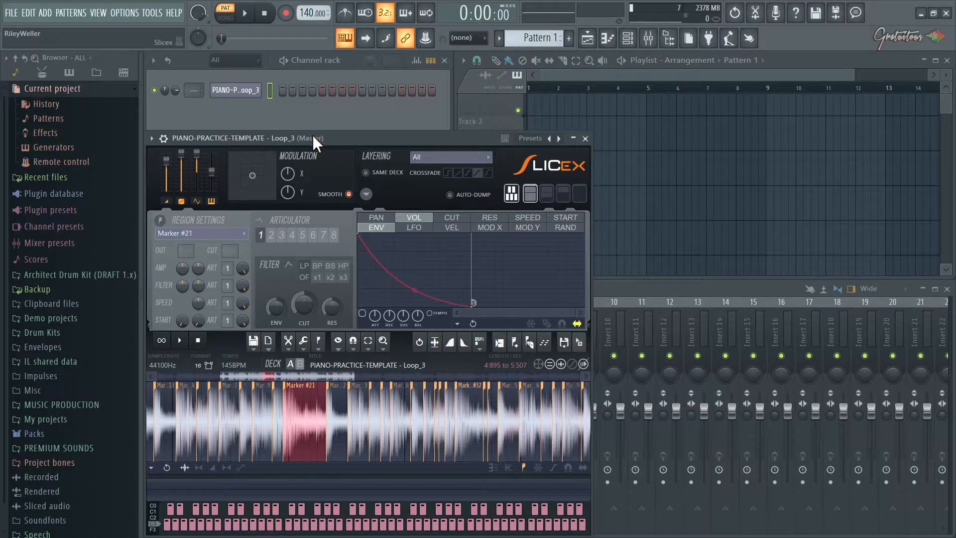
Compare decks A and B in Slicex, ending on deck A
left_click(300, 364)
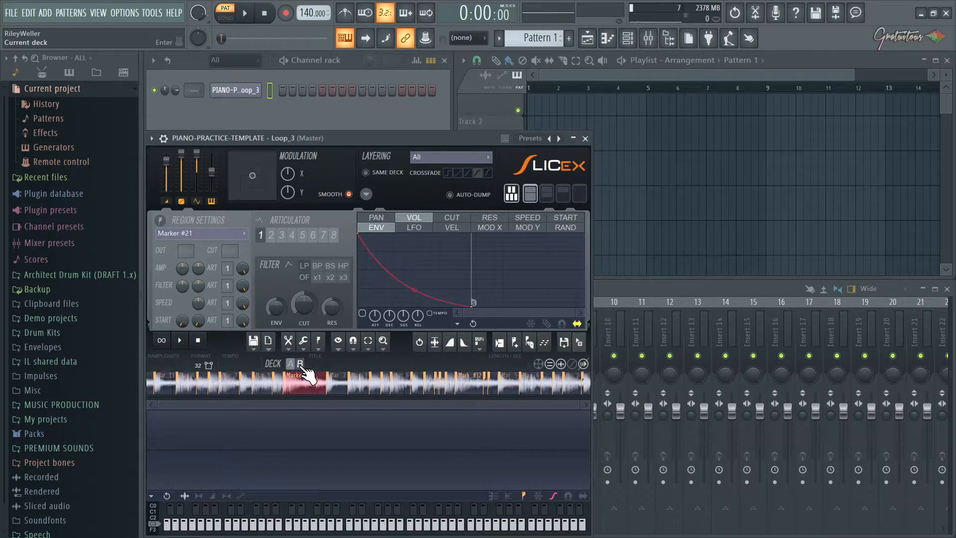
left_click(291, 364)
left_click(300, 365)
left_click(292, 365)
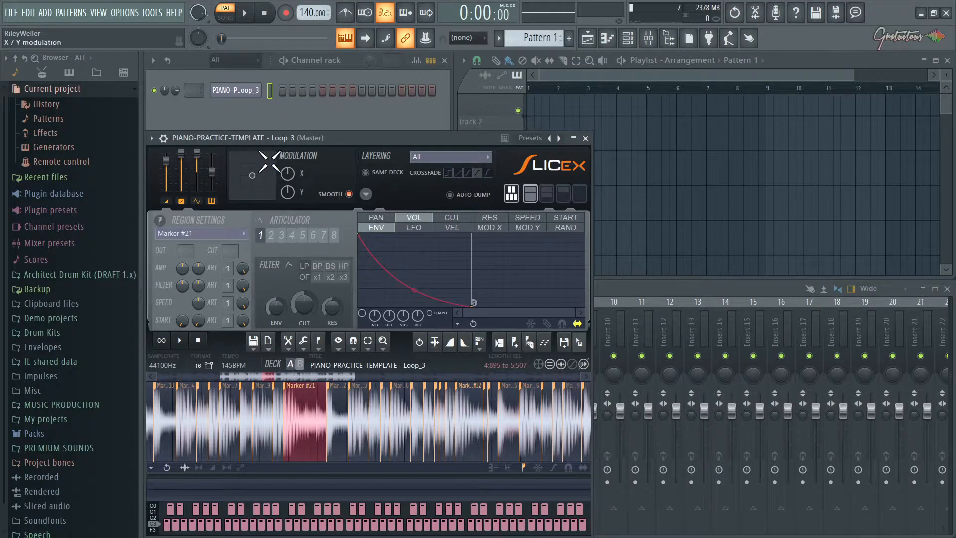
Clone the Slicex channel holding the piano loop in the channel rack
left_click(259, 113)
right_click(249, 91)
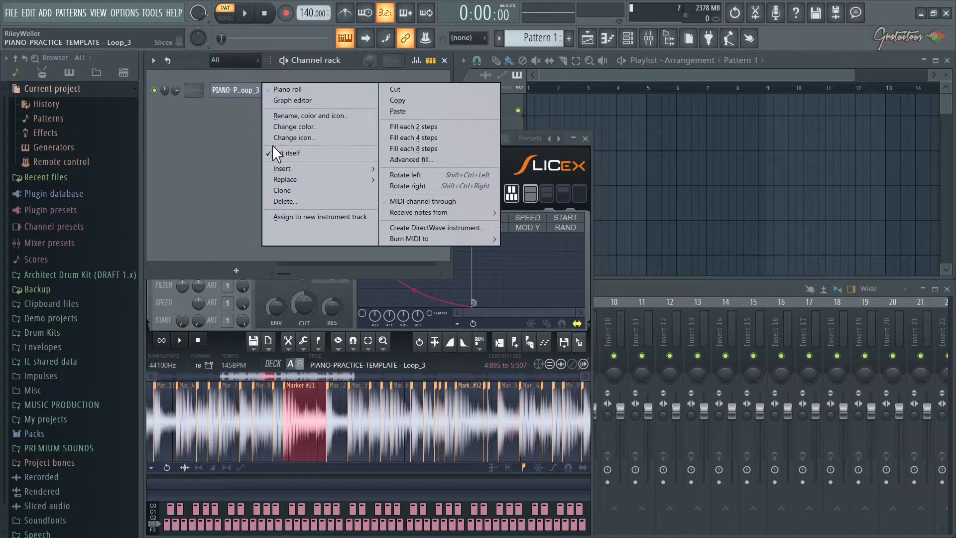
left_click(294, 190)
mouse_move(379, 155)
left_mouse_down()
mouse_move(516, 114)
mouse_move(576, 108)
left_mouse_up()
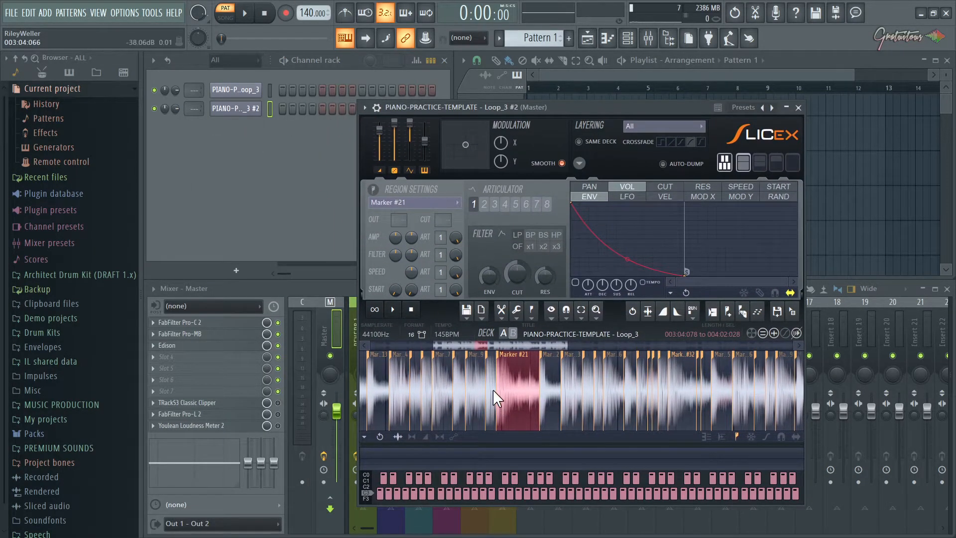
left_click(301, 245)
Rename the original Slicex channel LOOP 1 and its clone LOOP 2
left_click(258, 93)
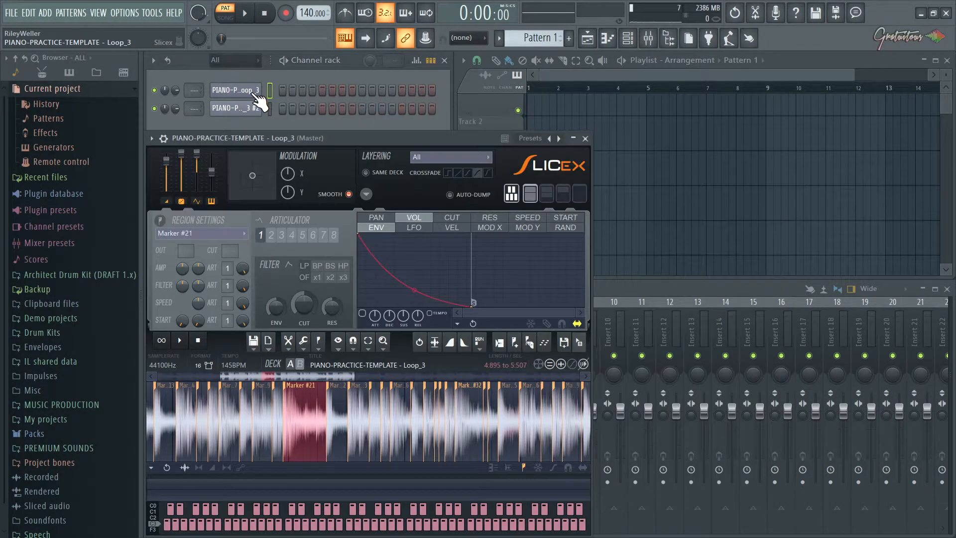
key("F2")
type("LOOP 1")
key("Return")
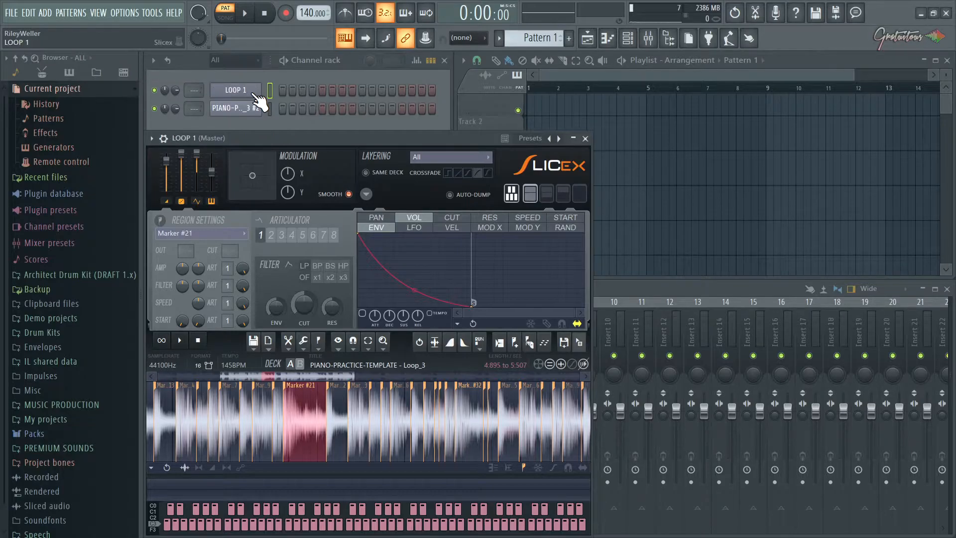
key("F2")
type("LOOP ")
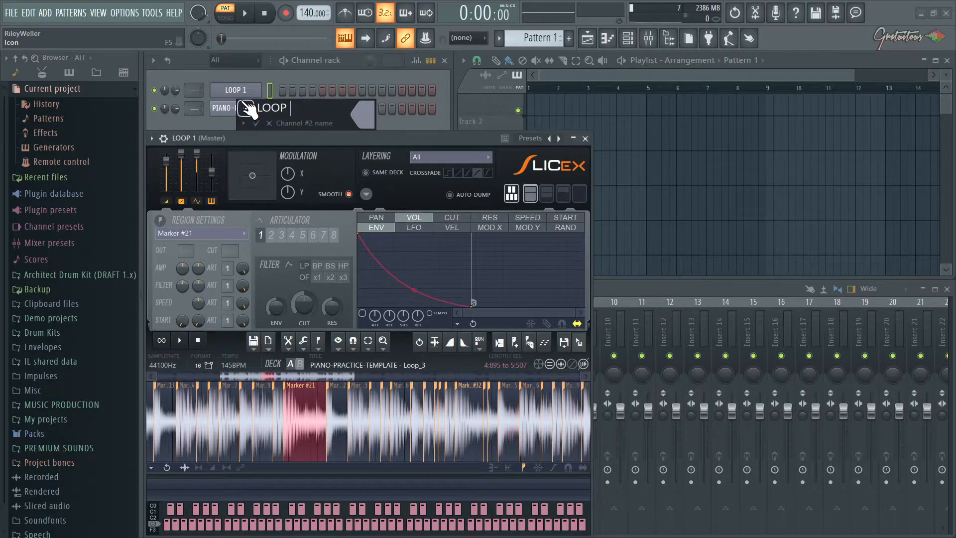
type("2")
key("Return")
mouse_move(306, 139)
left_mouse_down()
mouse_move(332, 147)
mouse_move(317, 127)
mouse_move(301, 137)
left_mouse_up()
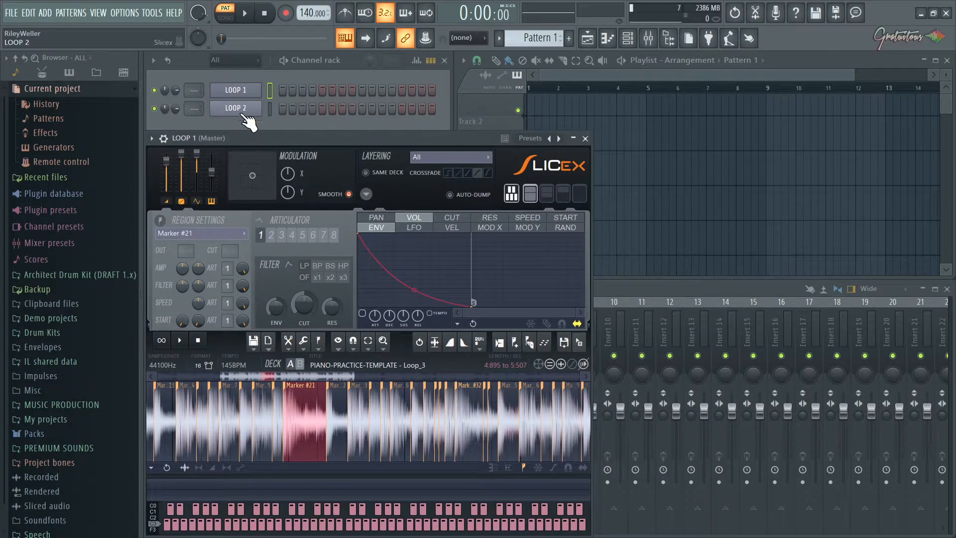
right_click(254, 91)
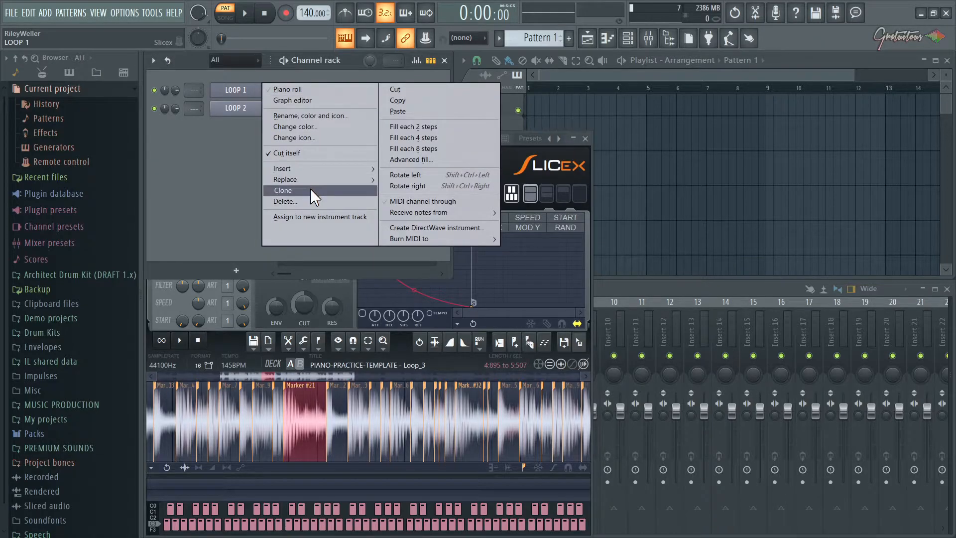
left_click(223, 182)
left_click(242, 94)
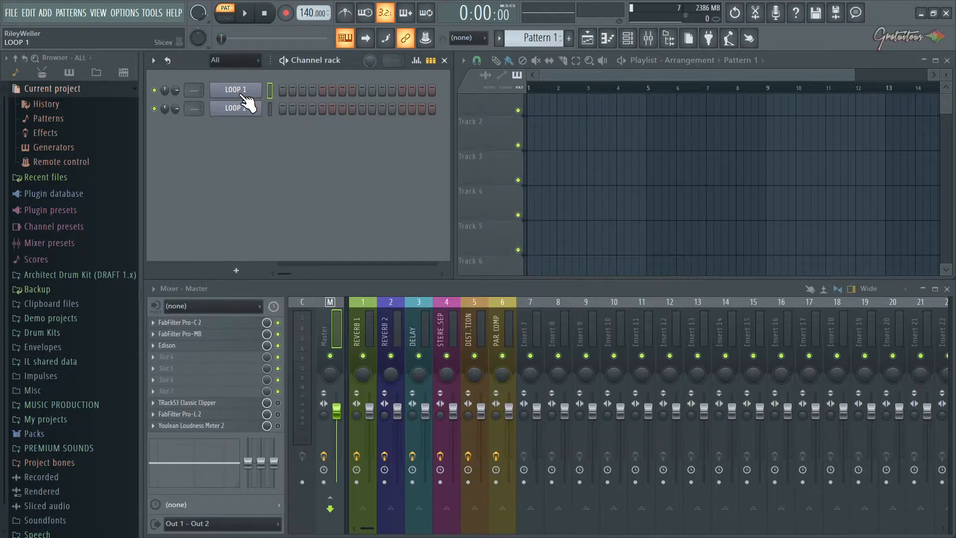
left_click(242, 94)
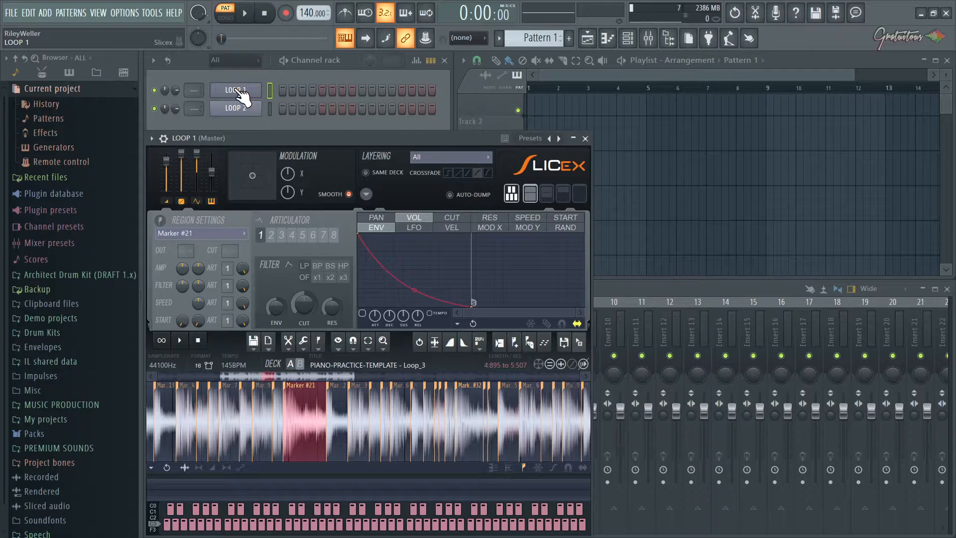
left_click(242, 108)
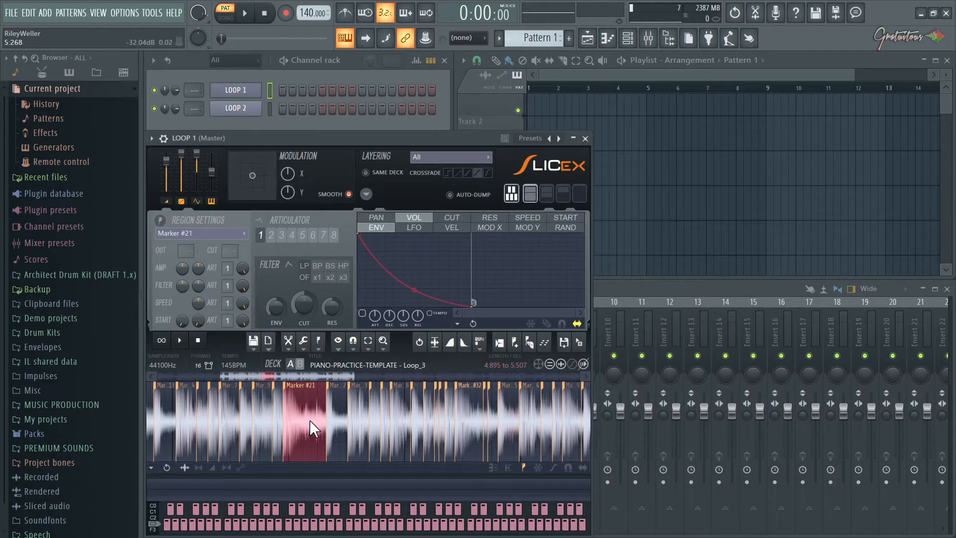
left_click_drag(579, 342, 432, 335)
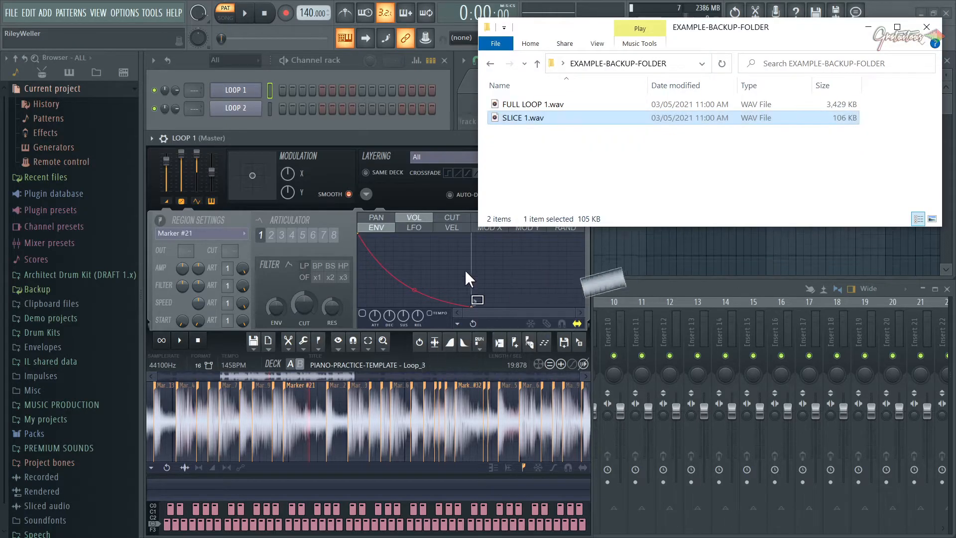
left_click_drag(469, 277, 565, 184)
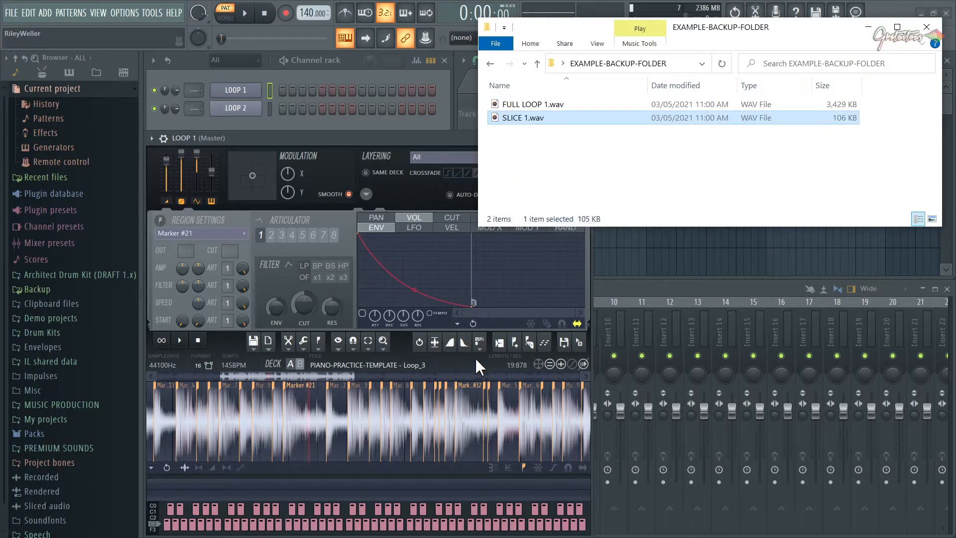
Select the Marker #21 slice in LOOP 1's Slicex and add it to the channel rack as a new channel
left_click(311, 396)
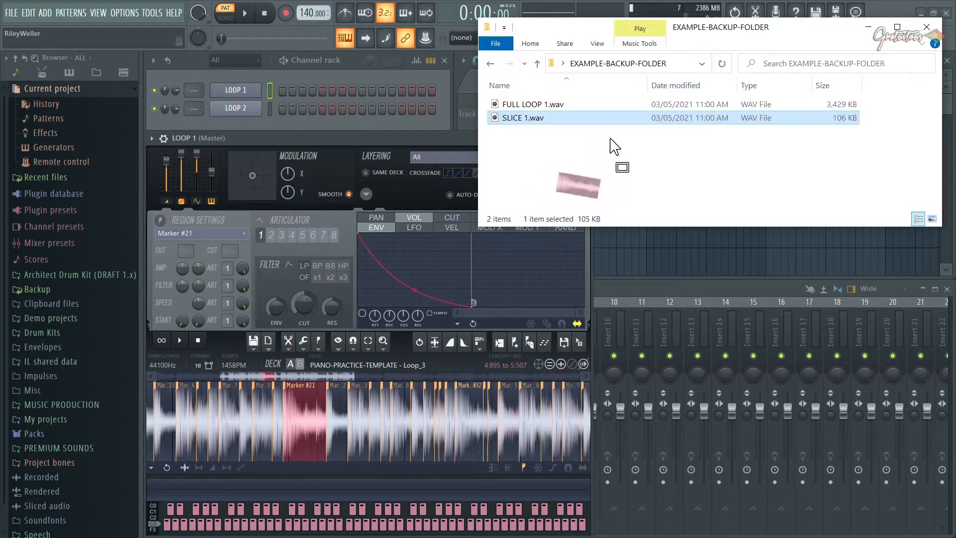
left_click_drag(615, 149, 611, 144)
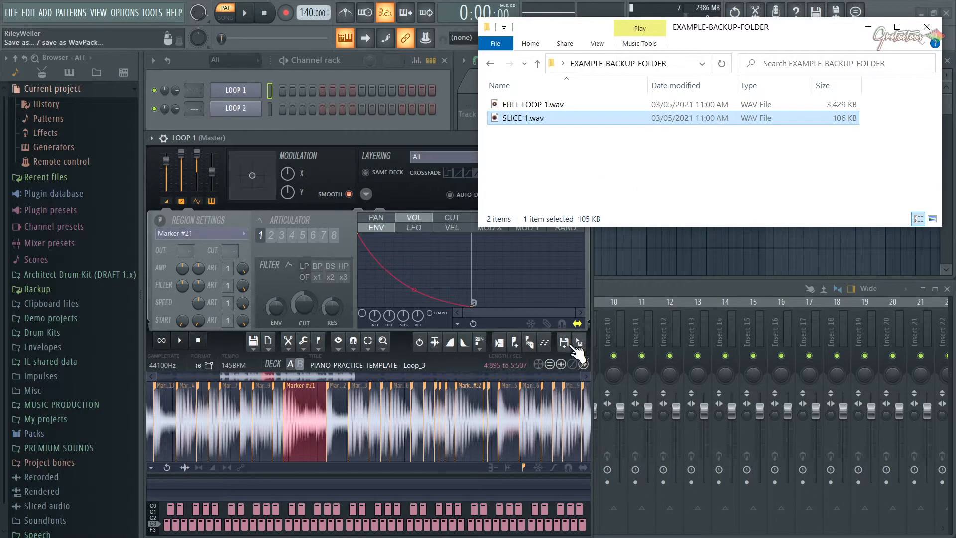
left_click_drag(583, 363, 243, 125)
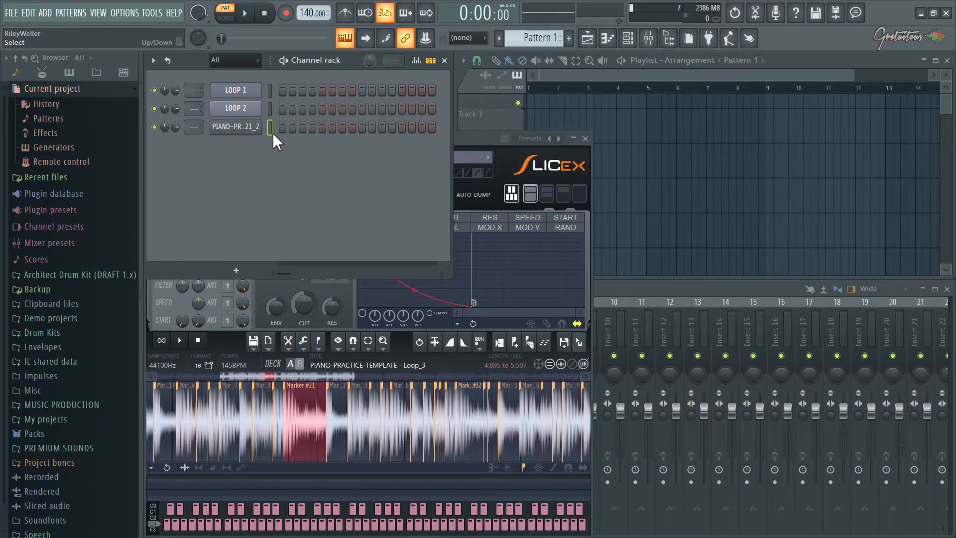
left_click(11, 13)
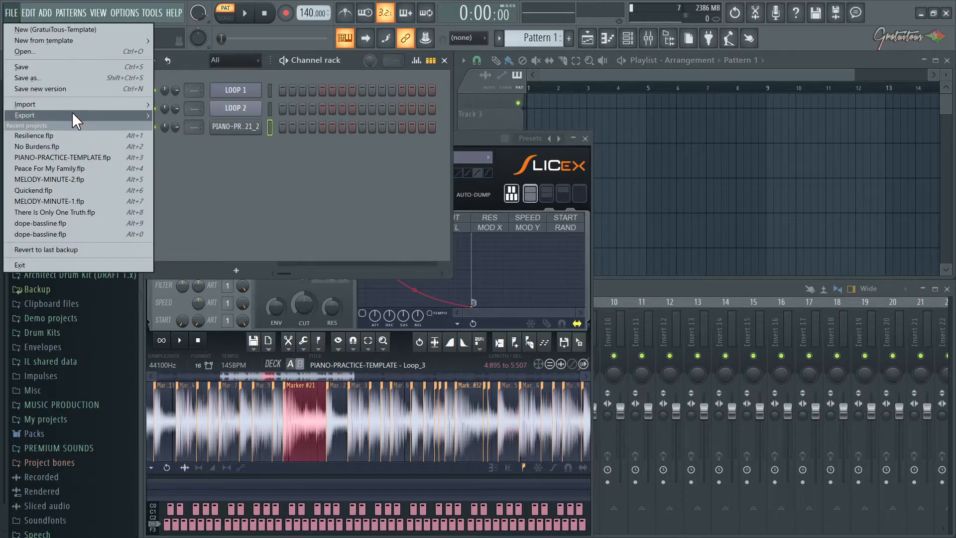
mouse_move(70, 115)
left_click(205, 268)
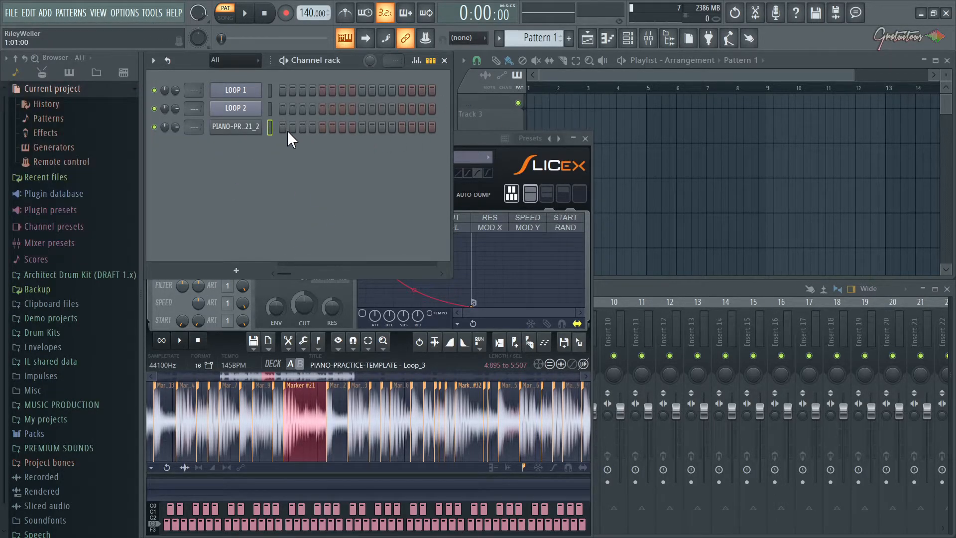
left_click(12, 14)
mouse_move(92, 111)
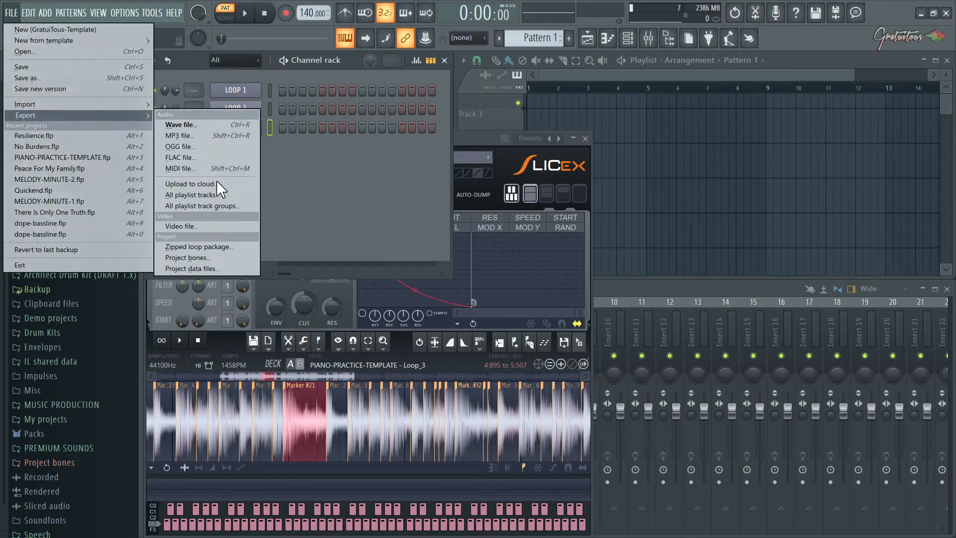
left_click(215, 267)
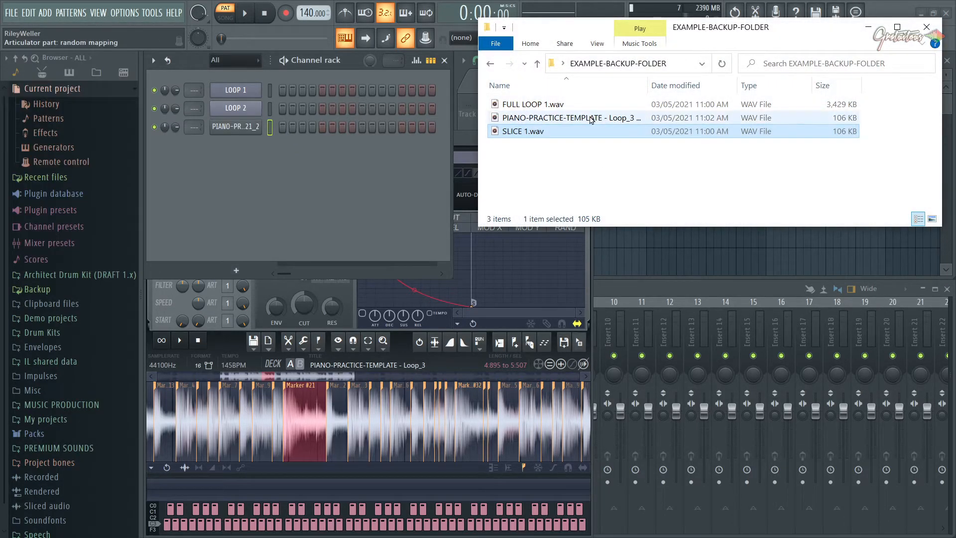
Save the full Slicex sample as PIANO-PRACTICE-TEMPLATE - Loop_4.wav in EXAMPLE-BACKUP-FOLDER
left_click_drag(591, 118, 267, 358)
left_click(258, 348)
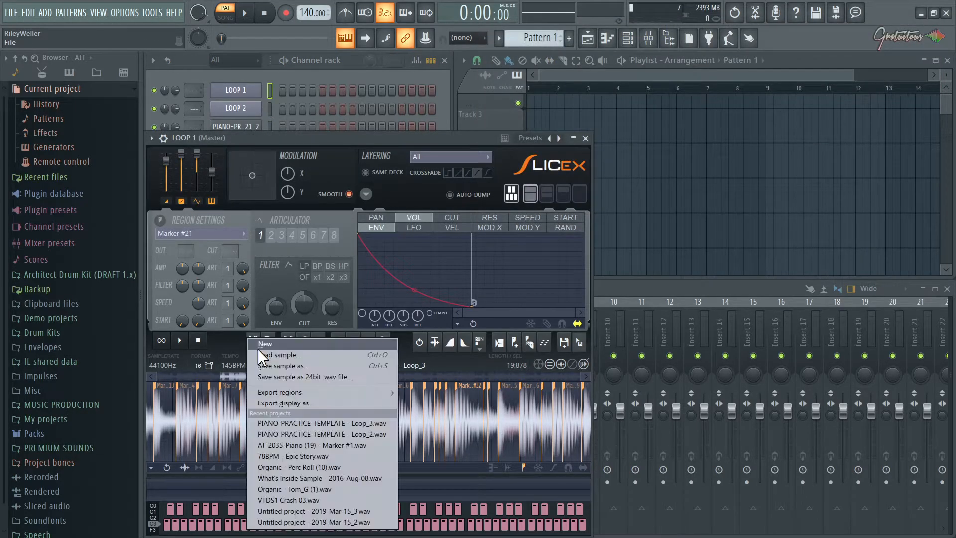
left_click(274, 362)
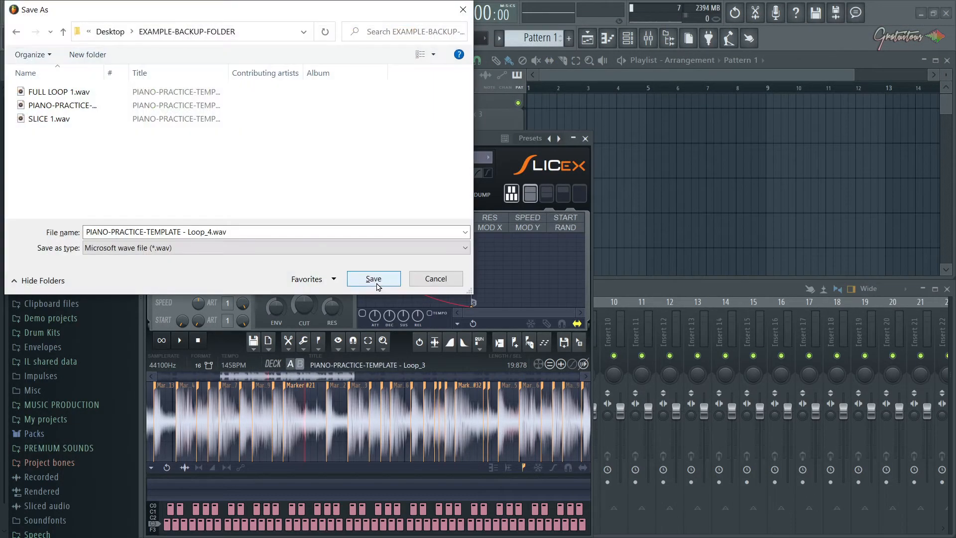
left_click(373, 278)
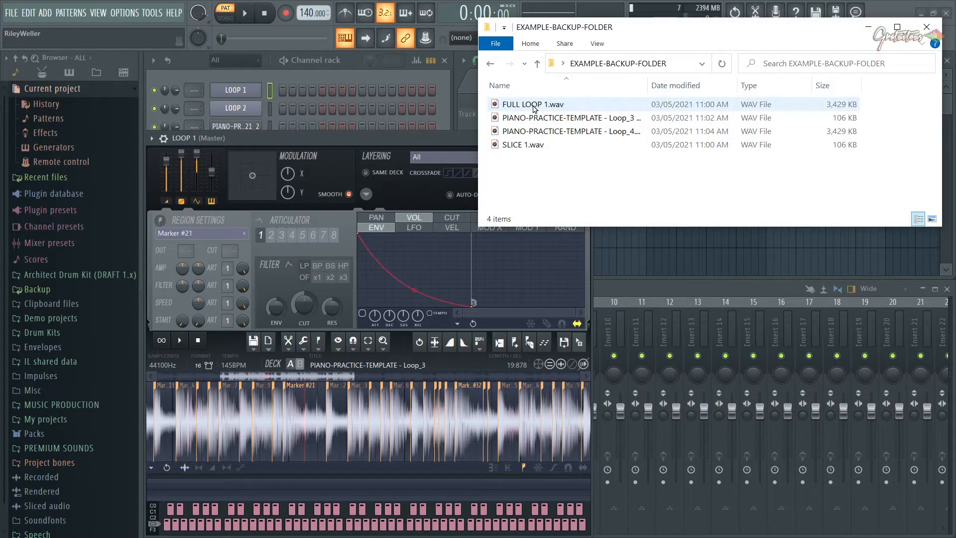
Compare the full-loop exports FULL LOOP 1.wav and PIANO-PRACTICE-TEMPLATE - Loop_4.wav in the backup folder
left_click(529, 107)
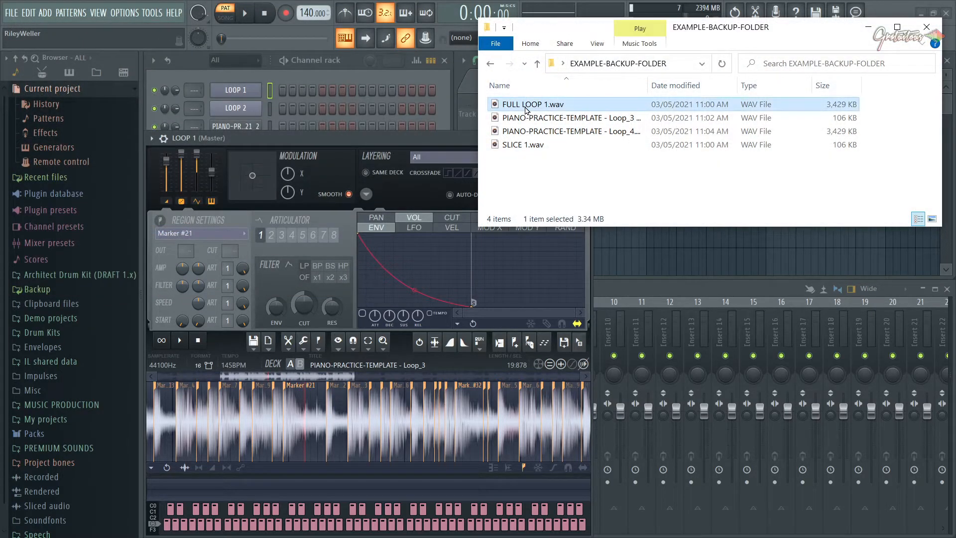
left_click_drag(578, 343, 625, 151)
key("alt+Tab")
left_click(552, 135)
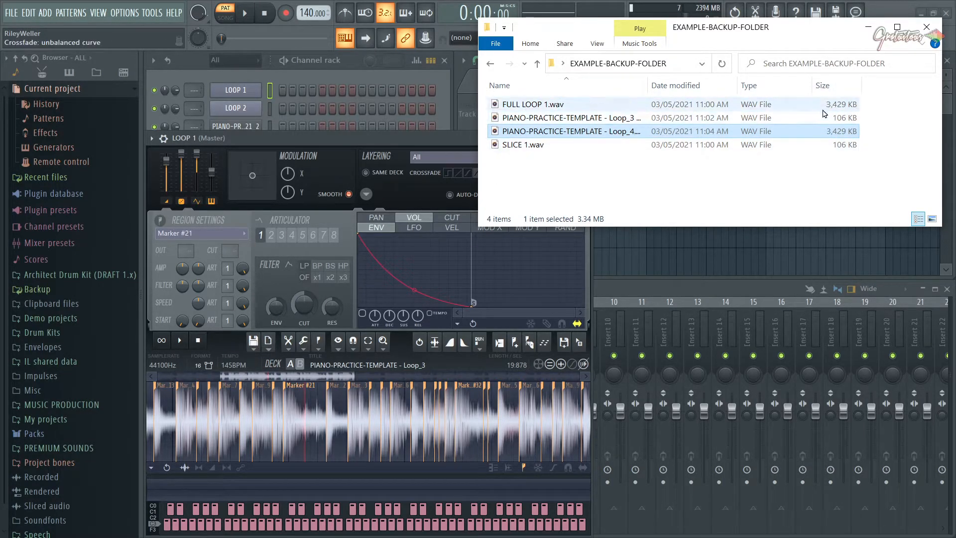
Play the Loop_3 and Loop_4 WAV files from the backup folder, closing the music player after each
double_click(636, 116)
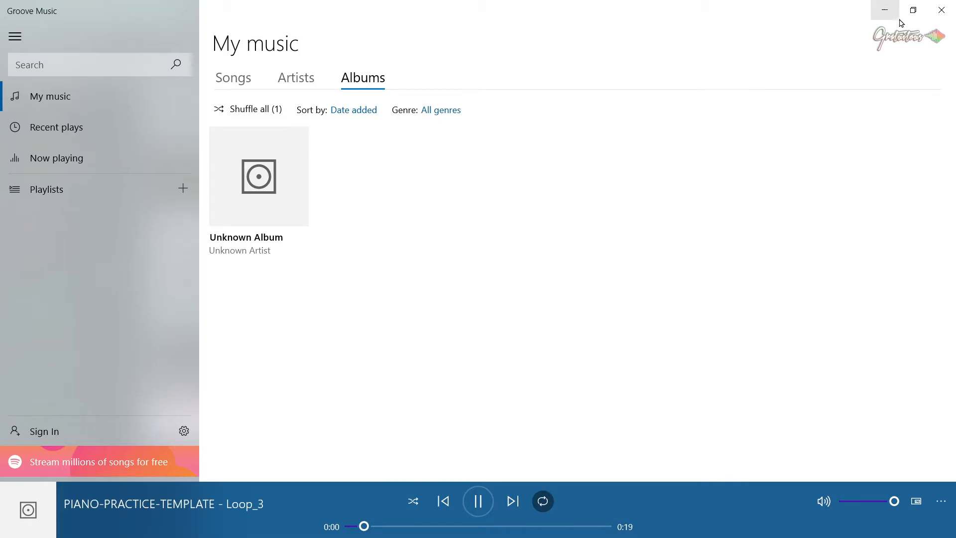
left_click(945, 15)
double_click(637, 132)
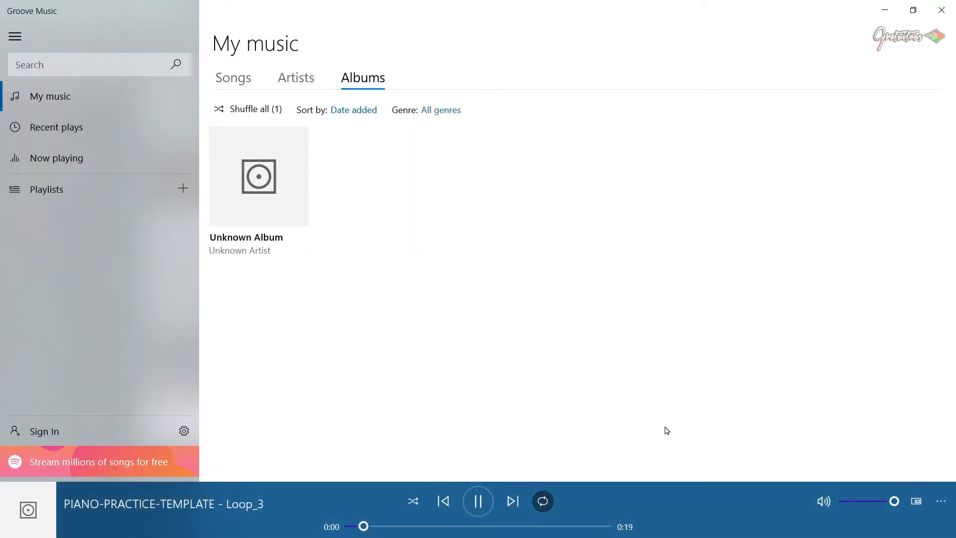
left_click(941, 10)
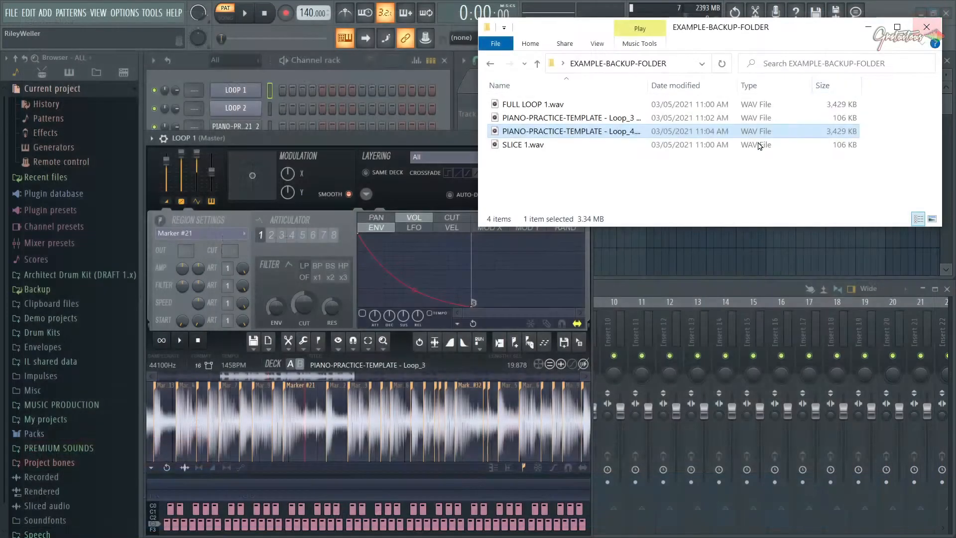
Select the Marker #21 slice in Slicex and compare the exported Loop_3 slice with SLICE 1.wav in the backup folder
left_click(309, 396)
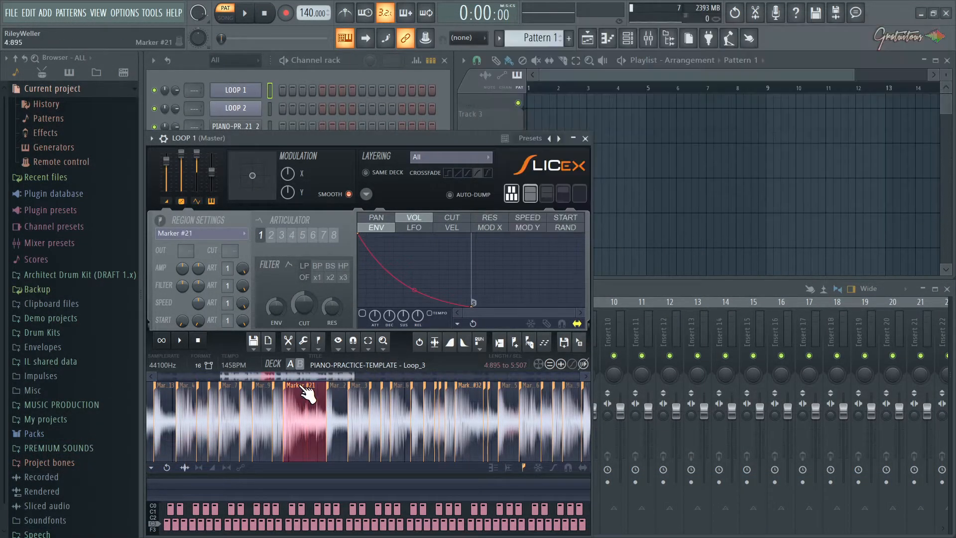
mouse_move(579, 343)
left_mouse_down()
mouse_move(528, 215)
mouse_move(618, 141)
mouse_move(526, 151)
left_mouse_up()
key("alt+Tab")
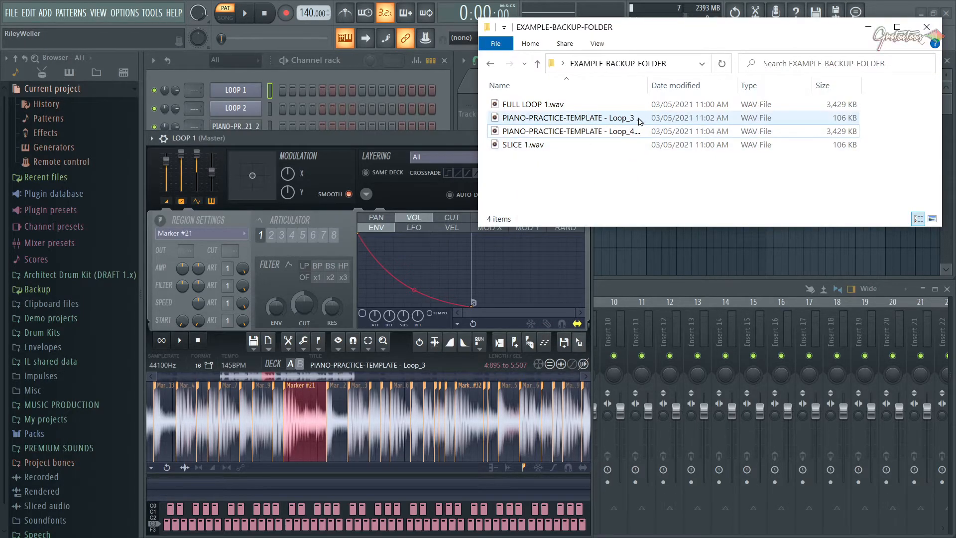
left_click(834, 119)
left_click(841, 145)
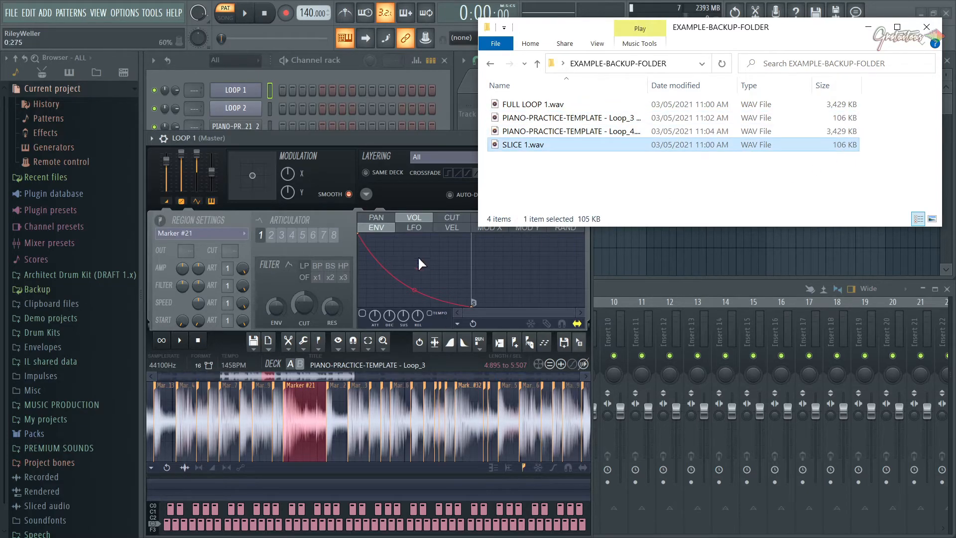
Bring the channel rack forward and examine the project's export options, including Project data files, without exporting
left_click(396, 143)
left_click_drag(579, 343, 289, 81)
left_click(11, 13)
mouse_move(41, 107)
mouse_move(67, 115)
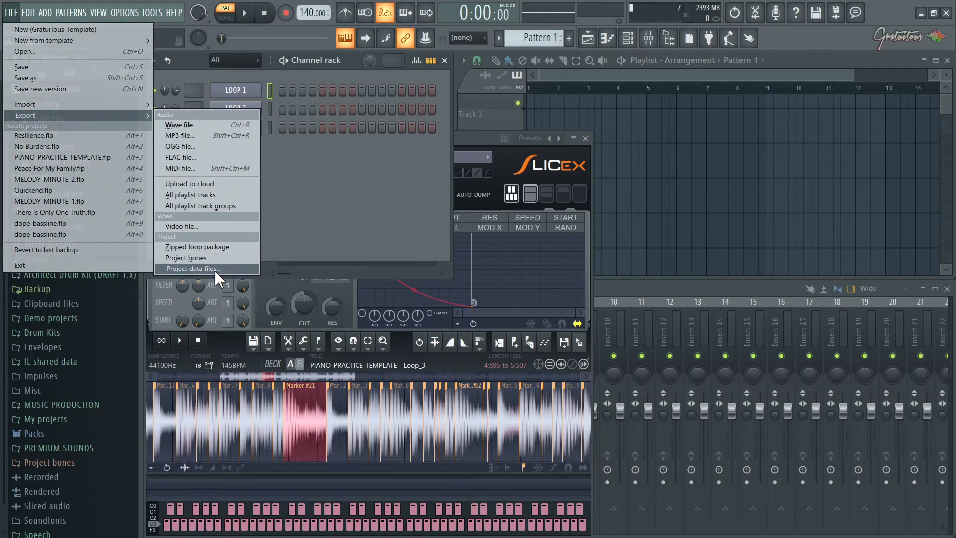
left_click(339, 204)
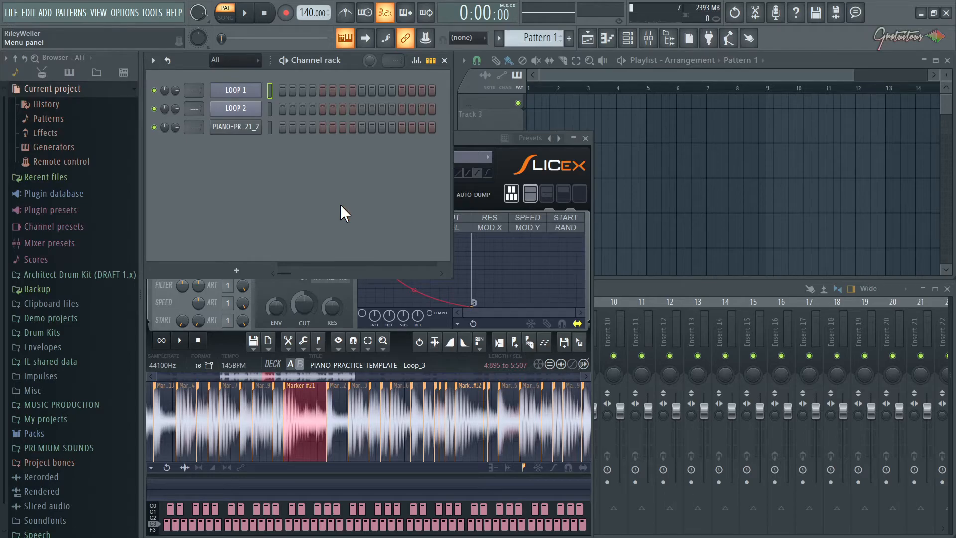